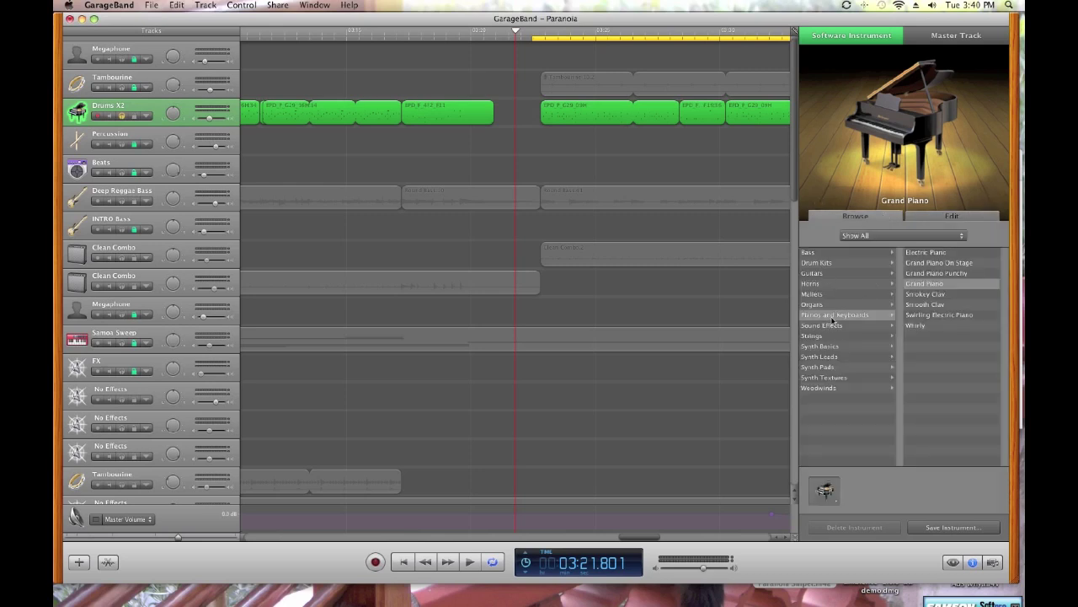
Keep EzDrummer as the Drums X2 track's sound generator and open its instrument window.
left_click(935, 218)
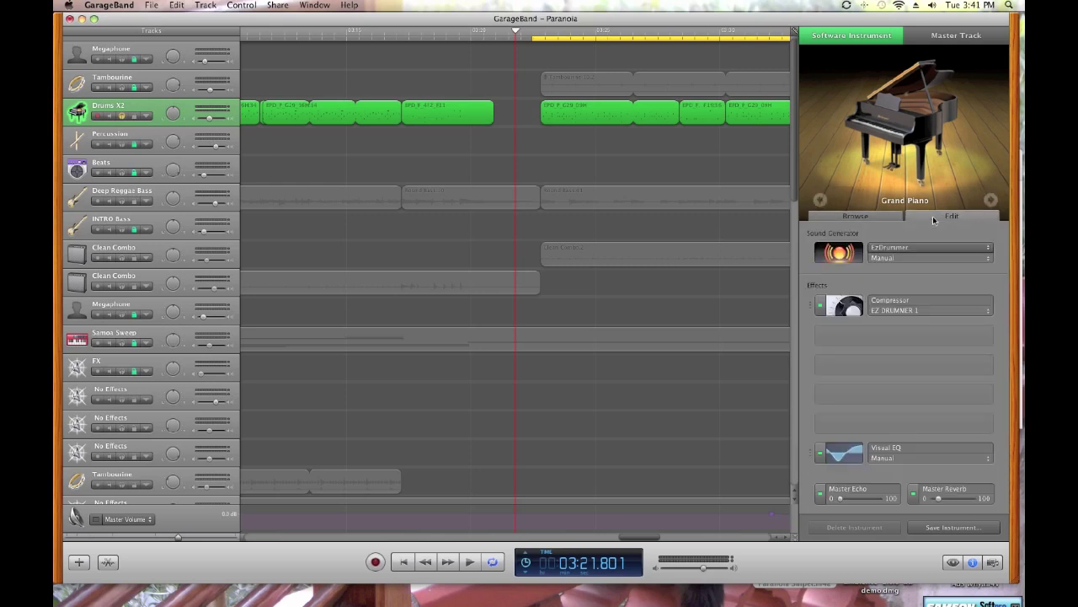
left_click(990, 248)
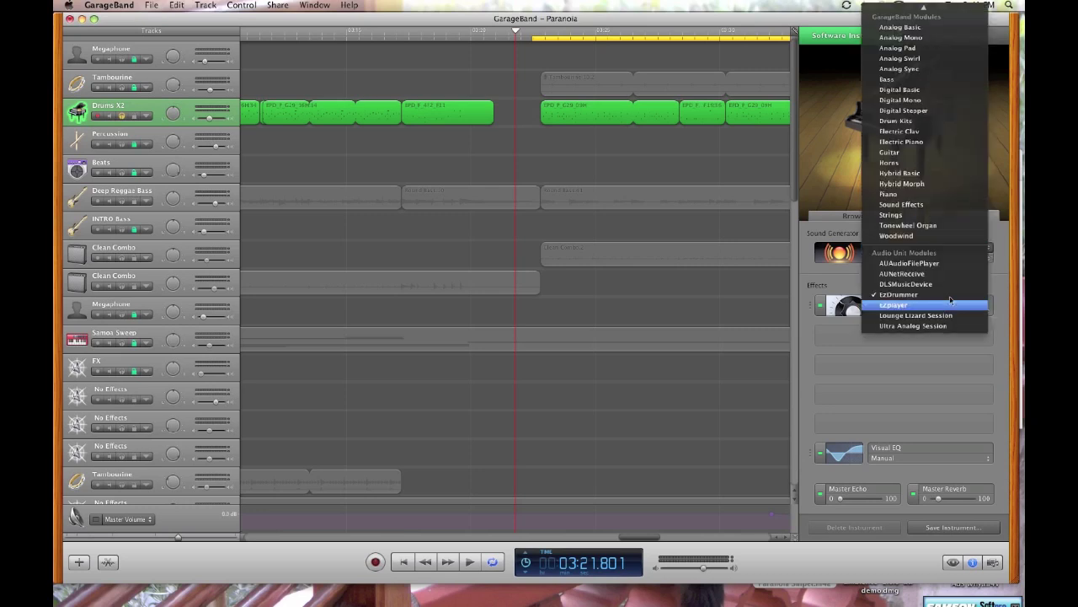
left_click(952, 296)
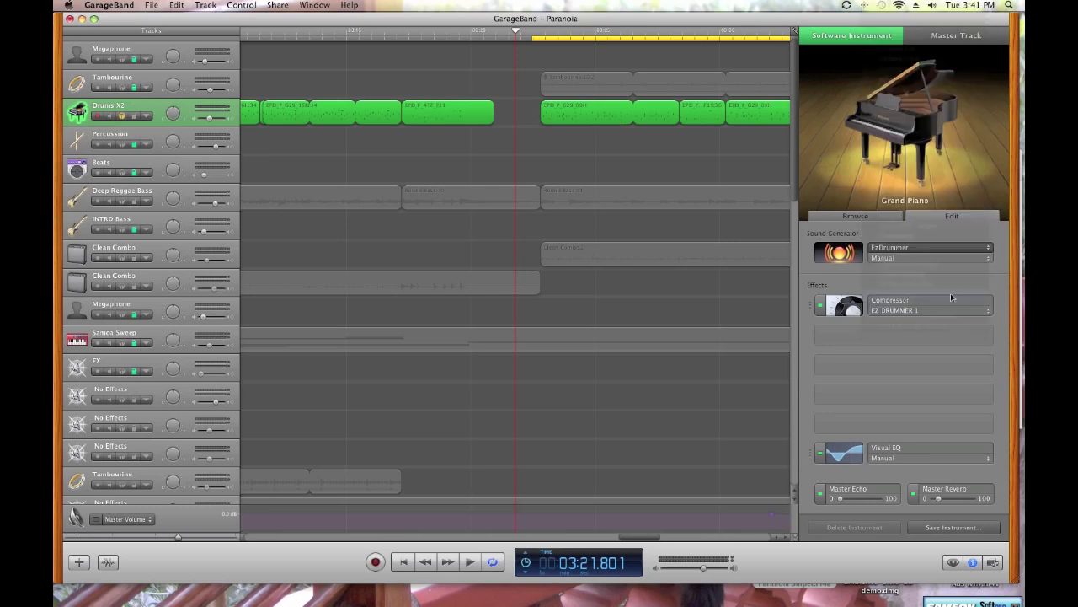
left_click(838, 257)
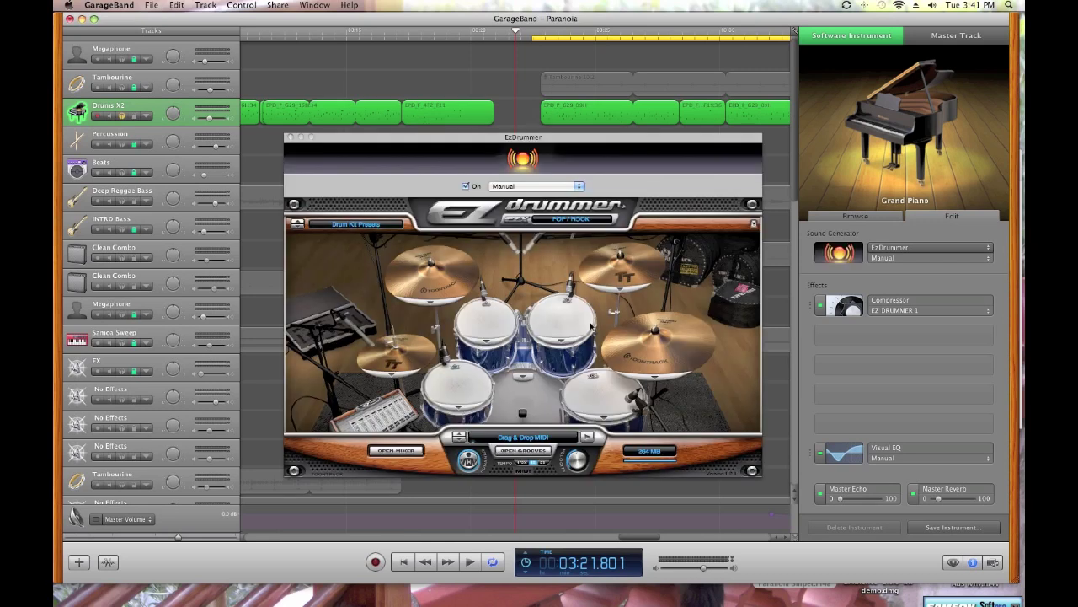
Audition the snare, rack toms, floor tom and kick drum of the EzDrummer kit.
left_click(464, 390)
left_click(485, 337)
left_click(595, 327)
left_click(598, 395)
left_click(534, 398)
key("XF86AudioRaiseVolume")
left_click(606, 402)
left_click(565, 319)
left_click(487, 324)
left_click(459, 389)
Switch Racktom 1 to the 12" GMS drum and audition it.
left_click(486, 343)
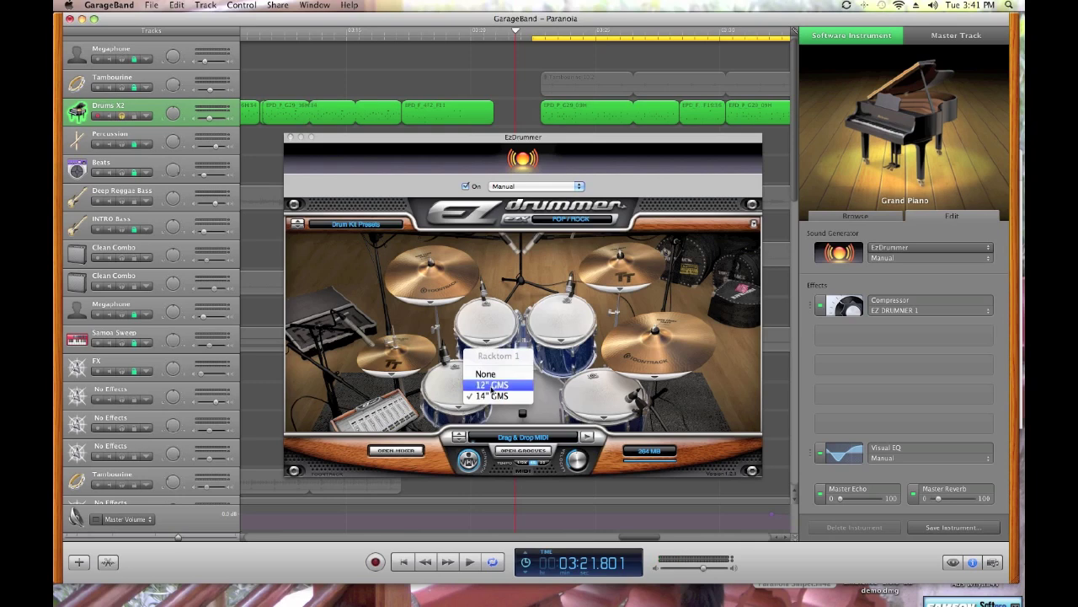
left_click(492, 394)
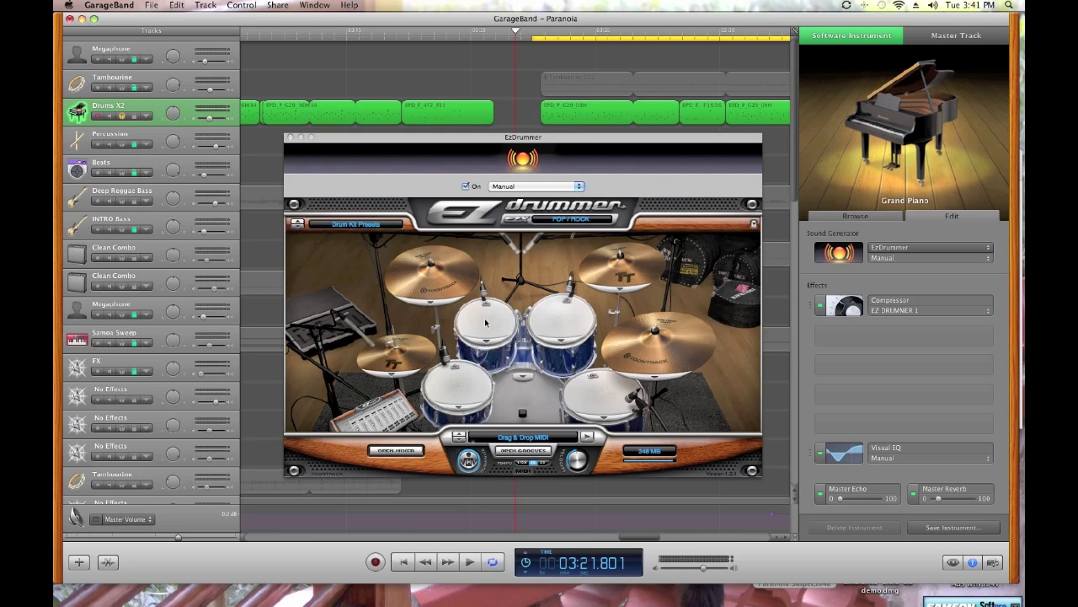
left_click(486, 323)
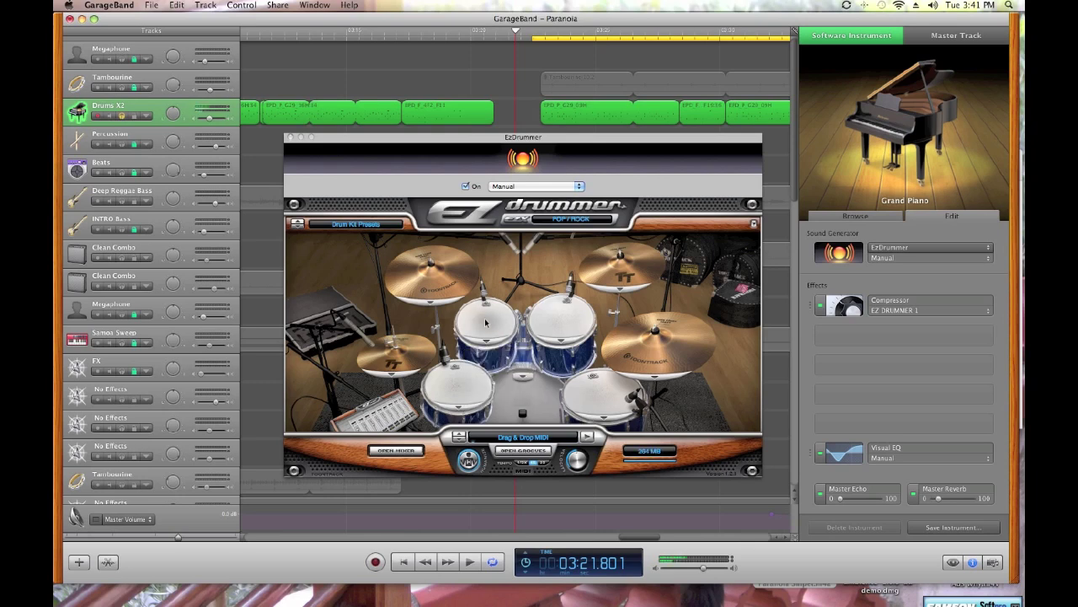
Set Racktom 1 back to the 14" GMS drum and audition it.
left_click(488, 344)
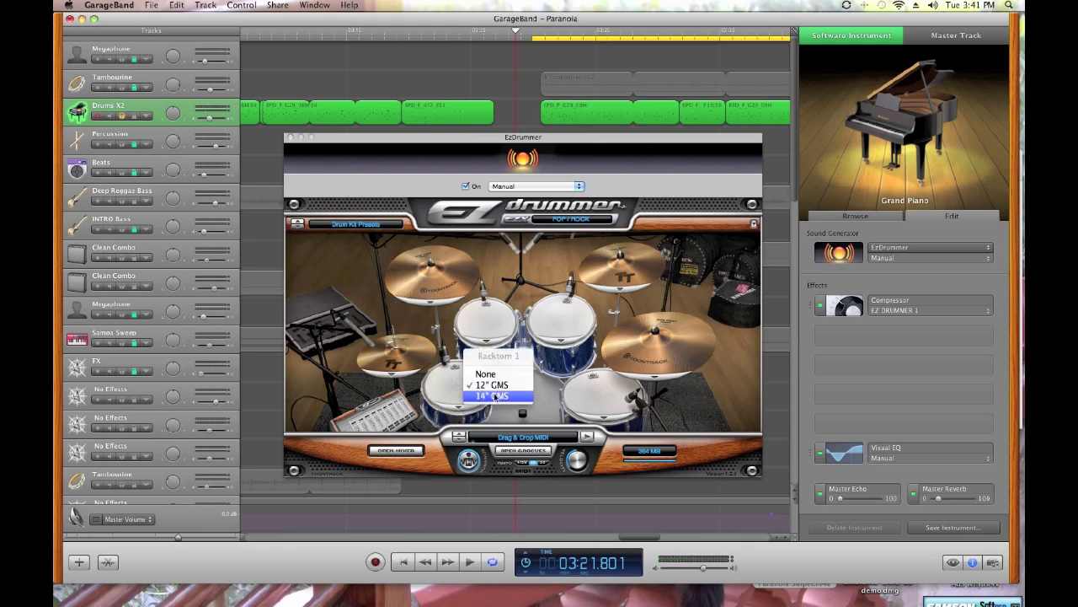
left_click(493, 395)
left_click(485, 328)
left_click(485, 329)
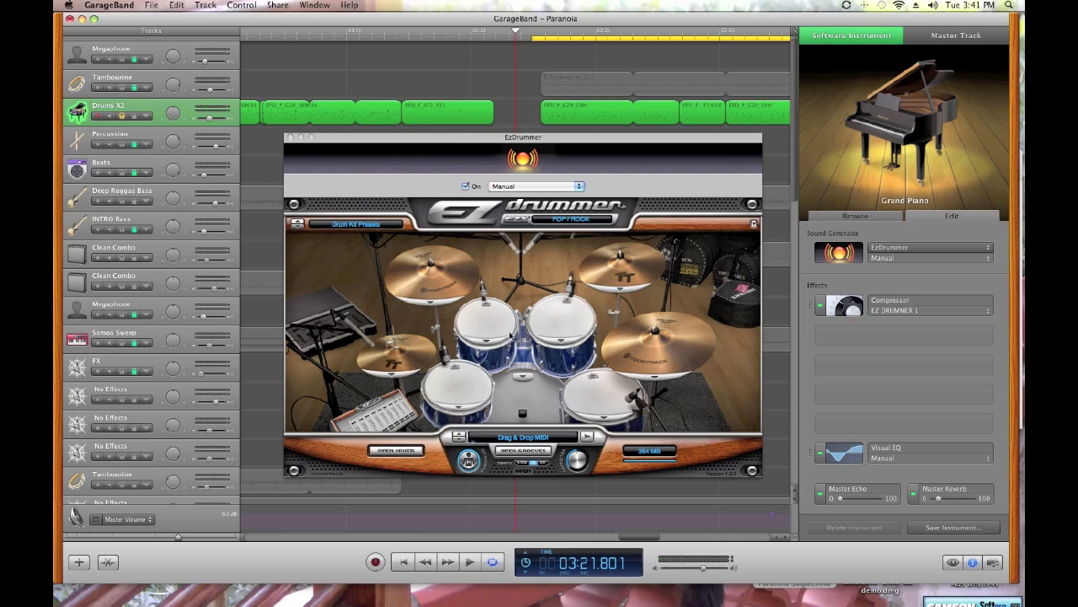
Examine the drum channels in the EZ Mixer, close it, and play a passage of the song's drum track.
left_click(396, 450)
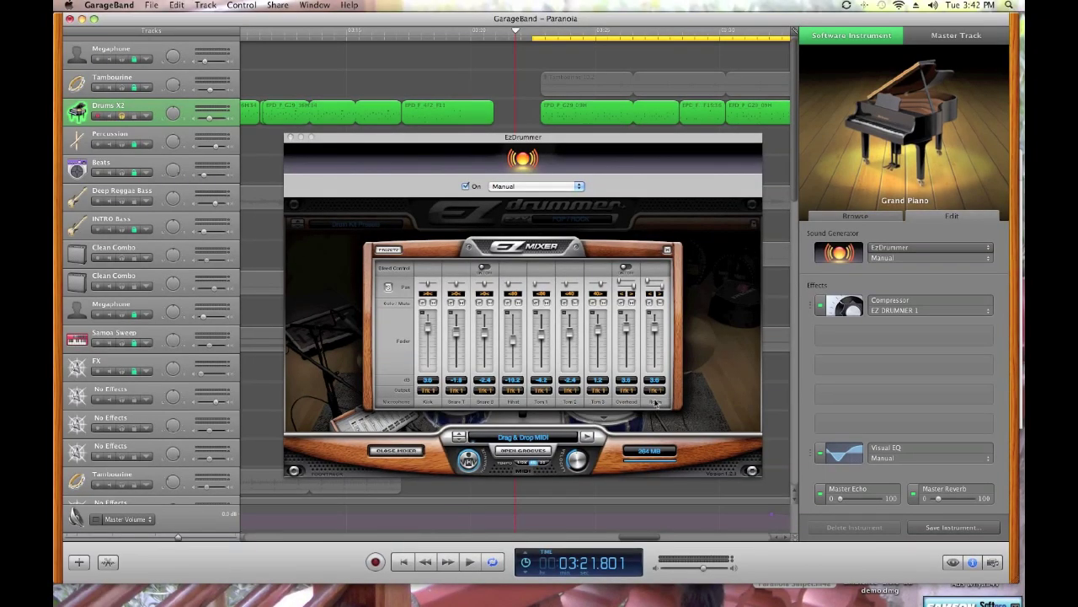
left_click(667, 251)
key("space")
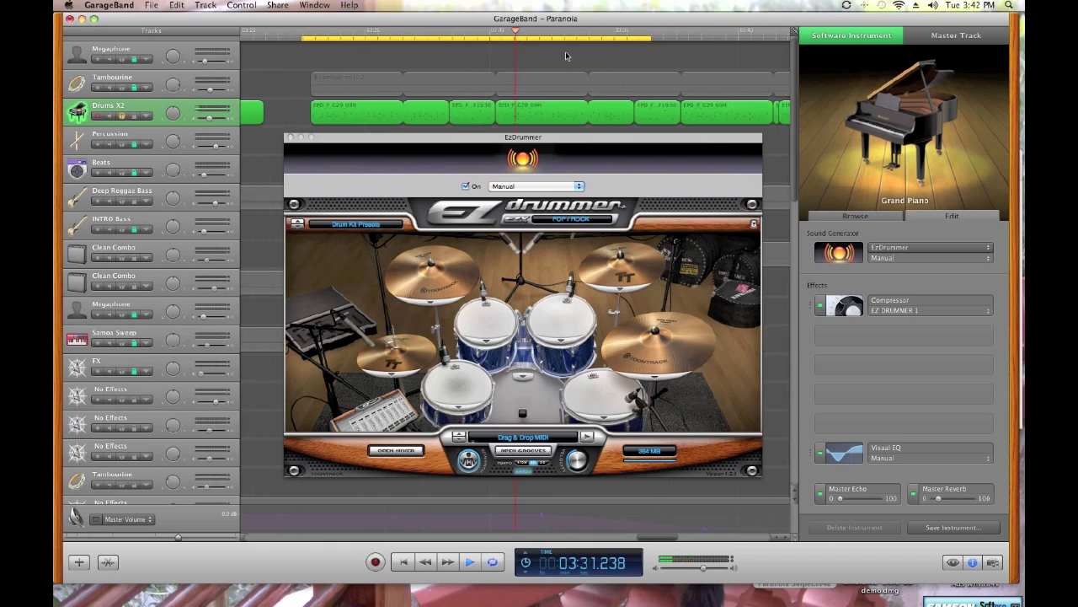
key("space")
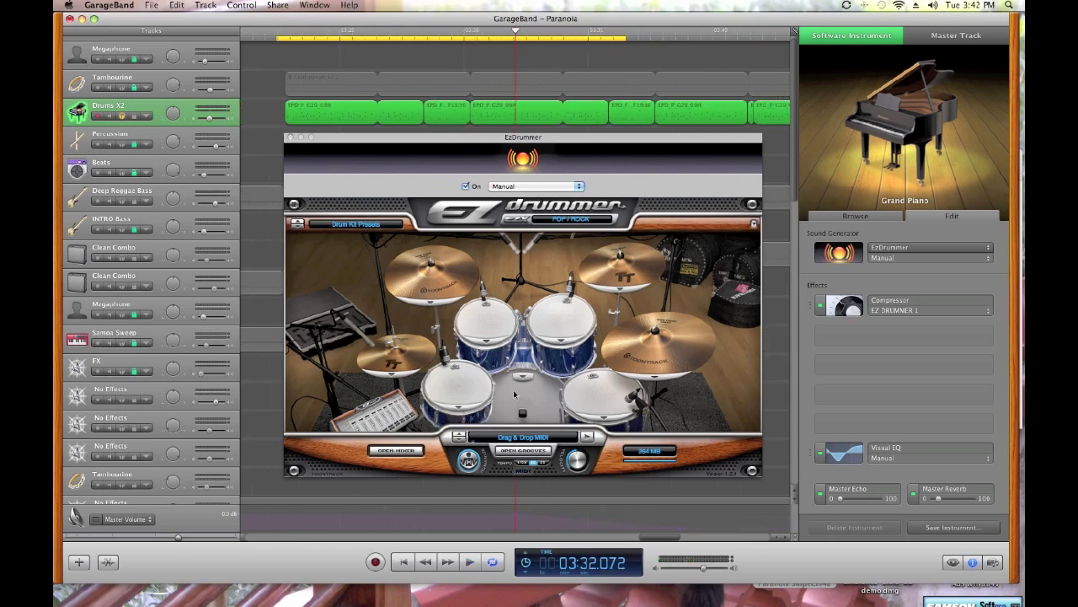
Browse the EZD Pop/Rock grooves to 4/4 Shuffle, Pop/Rock, Groove 07 and preview variation 07, Hats 8th Hard Closed/Ghost.
left_click(544, 451)
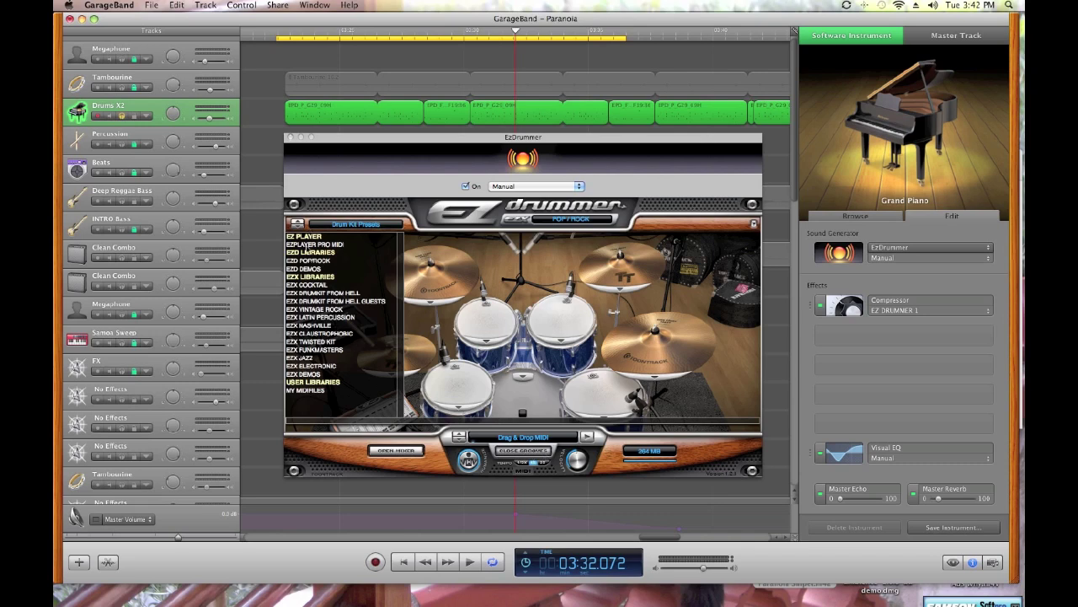
left_click(309, 261)
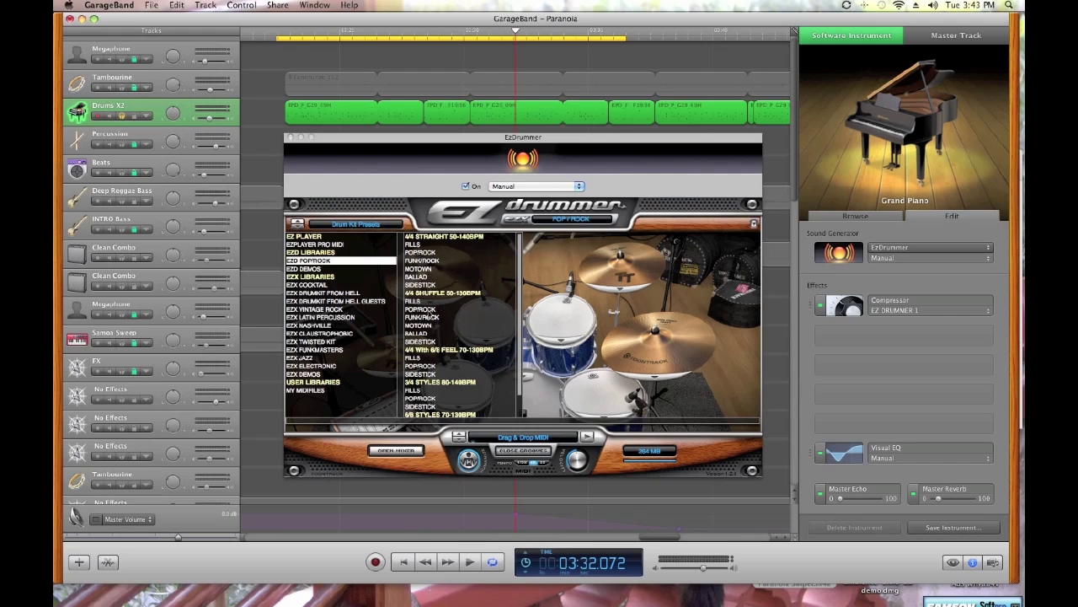
left_click(431, 311)
left_click(581, 292)
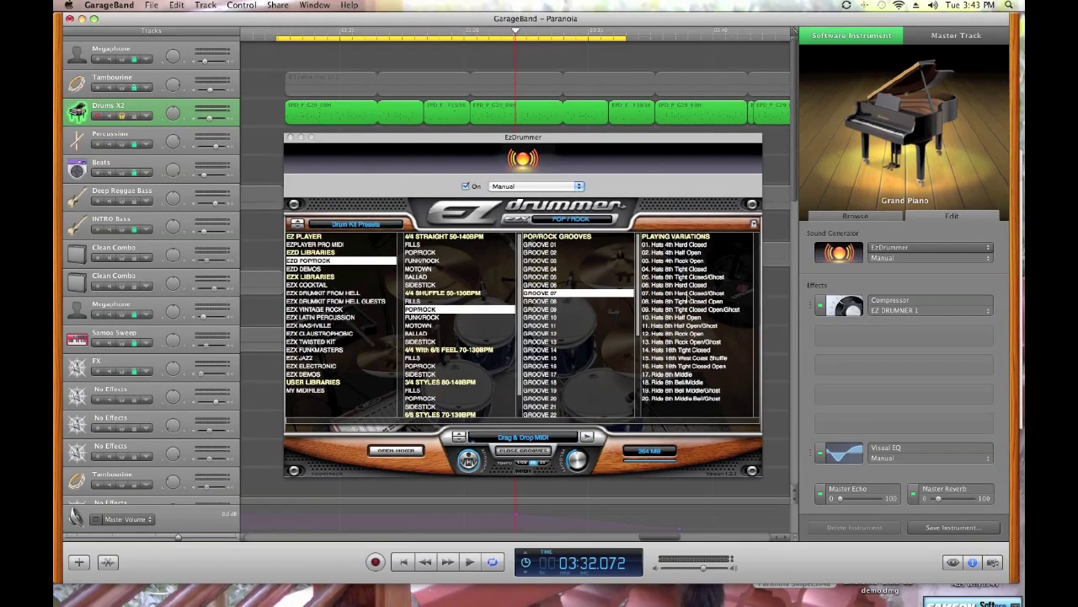
left_click(674, 317)
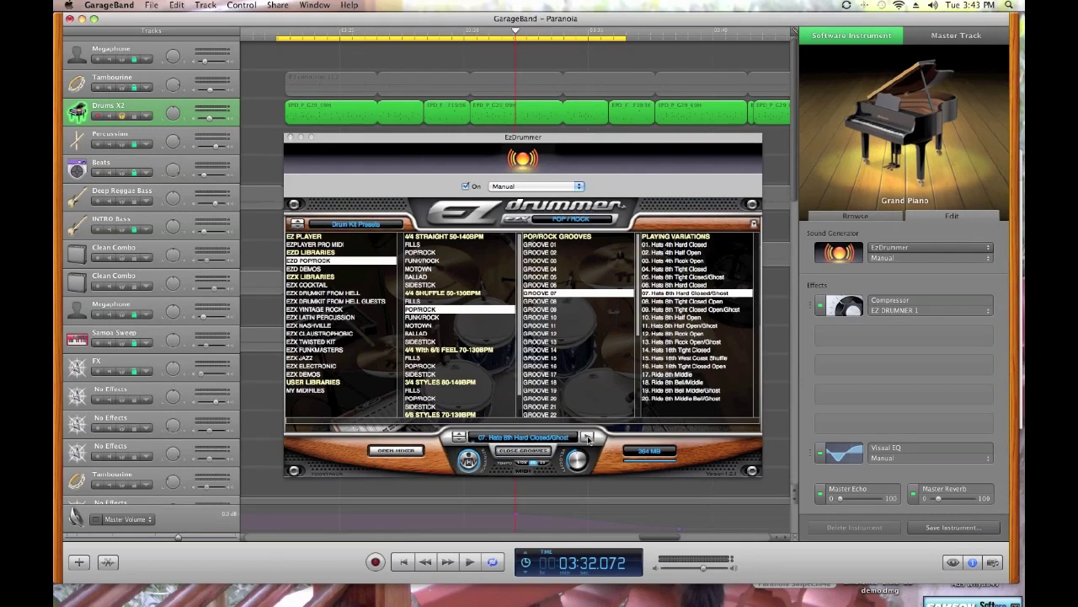
left_click(587, 436)
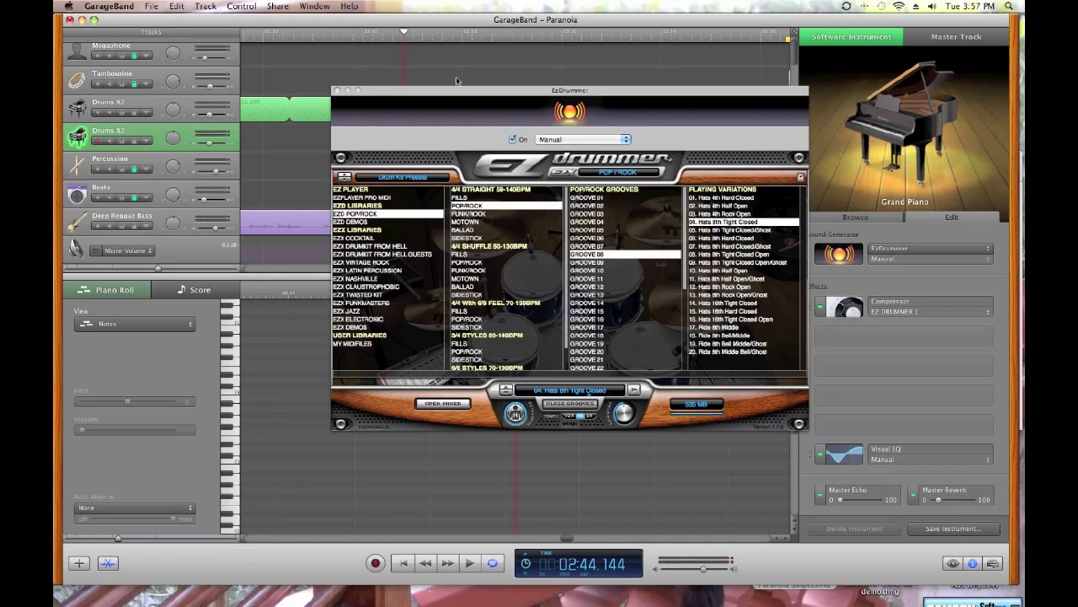
Place the 04. Hats 8th Tight Closed groove on the second Drums X2 track and clear the EzDrummer window away from its piano roll notes.
left_click_drag(455, 93, 529, 232)
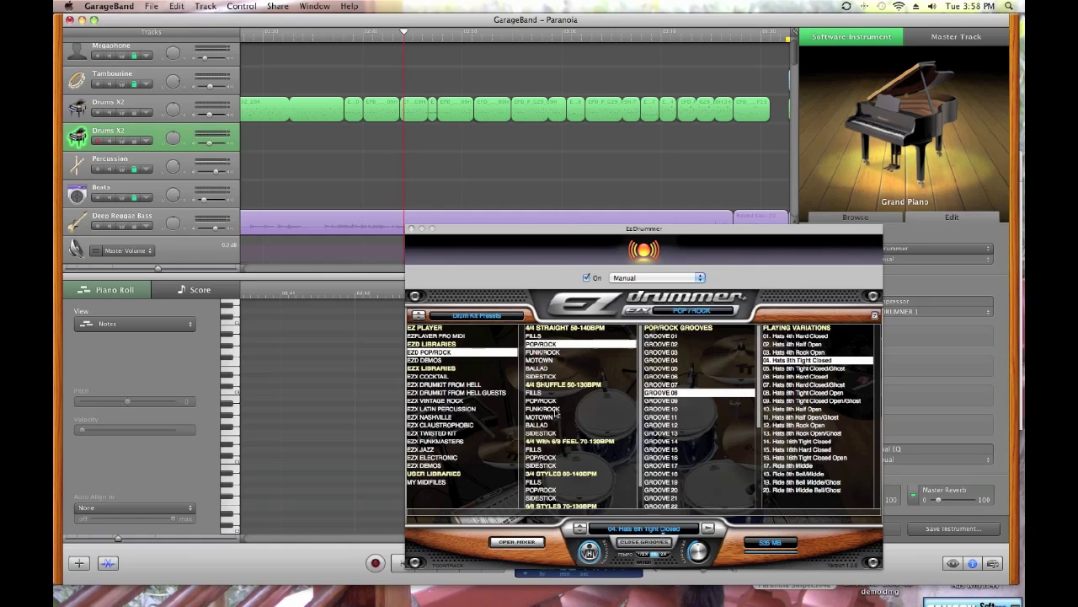
left_click_drag(674, 529, 425, 144)
mouse_move(409, 35)
left_mouse_down()
mouse_move(433, 36)
mouse_move(420, 36)
left_mouse_up()
left_click_drag(516, 233, 379, 537)
scroll(668, 394, "down", 5)
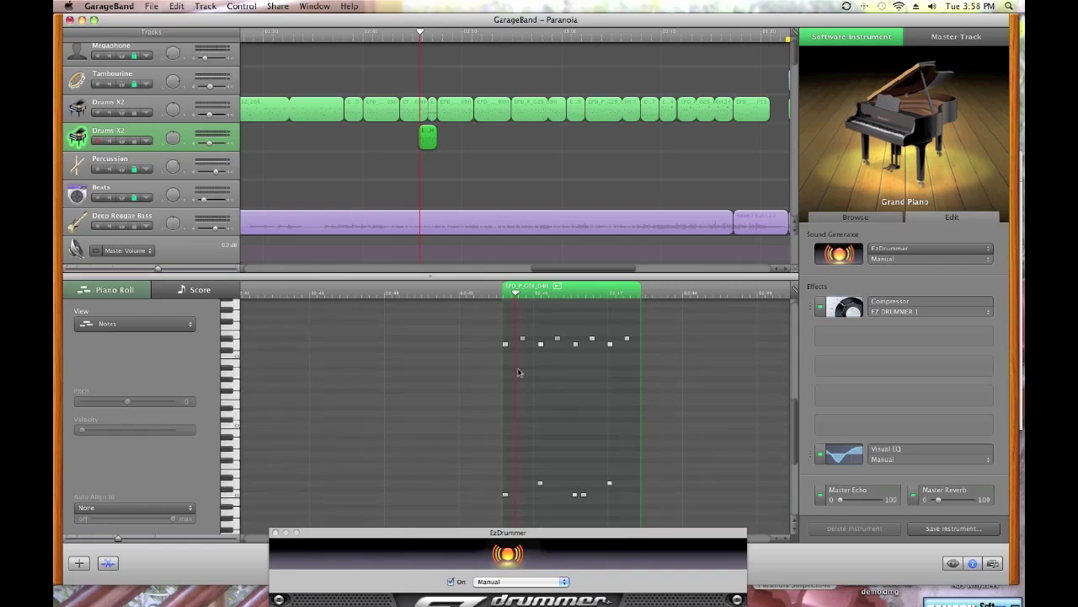
Audition individual hi-hat and kick notes of the new drum region in the piano roll.
left_click(505, 344)
left_click(523, 338, "shift")
left_click(504, 496)
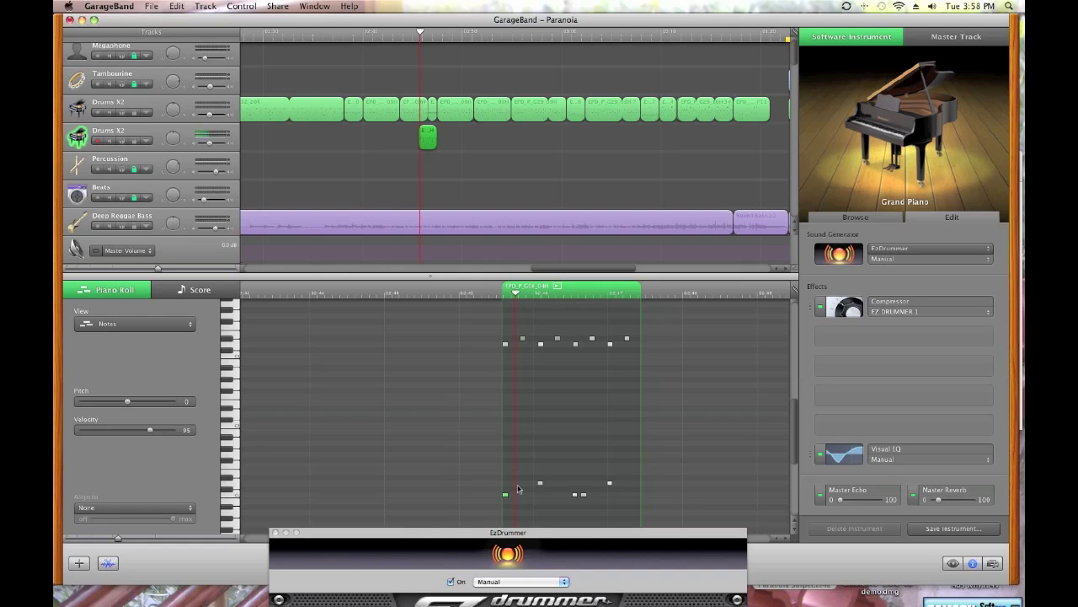
left_click(583, 495, "shift")
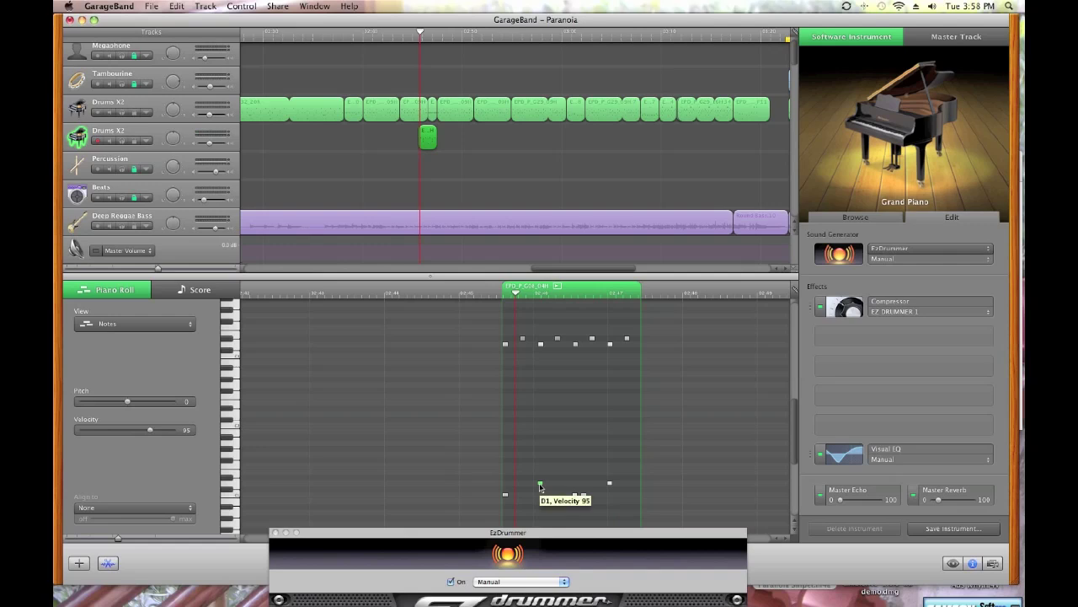
Move the region's first D1 snare note up in pitch in the piano roll, and delete it.
mouse_move(540, 486)
left_mouse_down()
mouse_move(544, 409)
mouse_move(543, 476)
left_mouse_up()
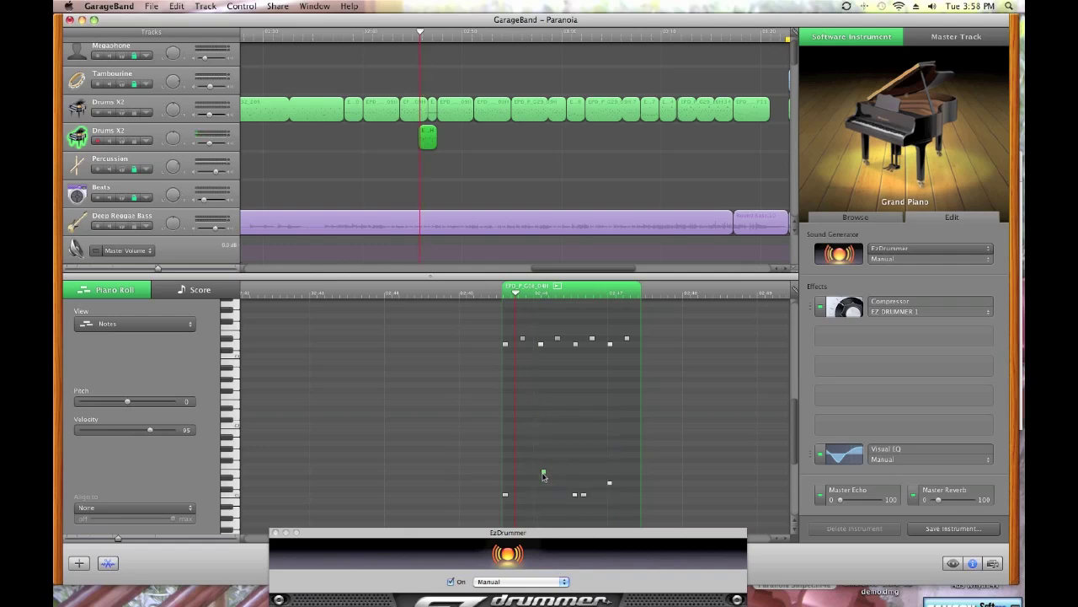
key("XF86AudioRaiseVolume")
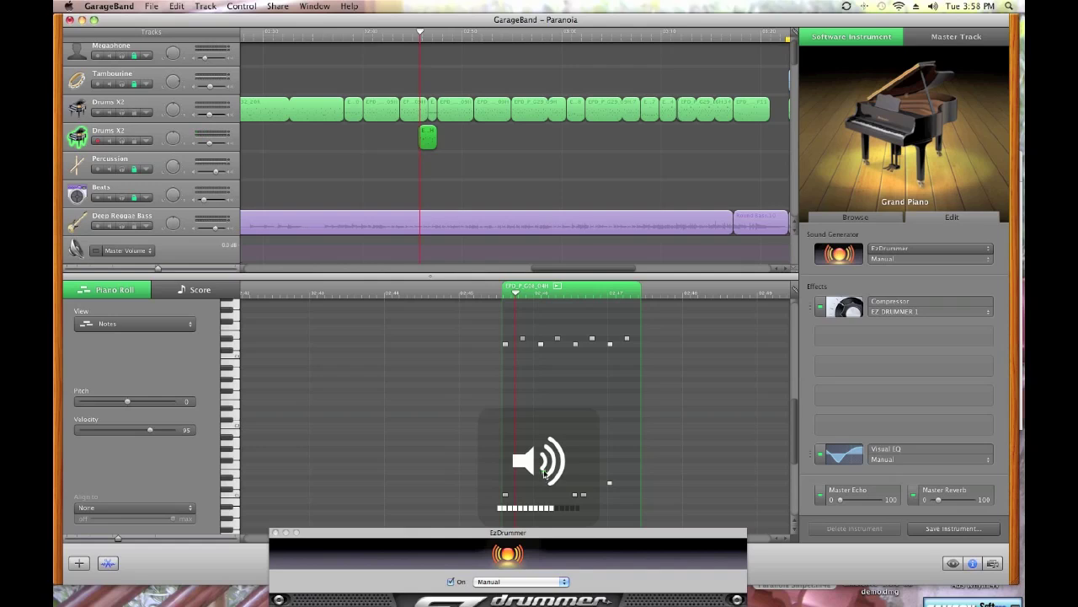
key("BackSpace")
left_click(541, 481)
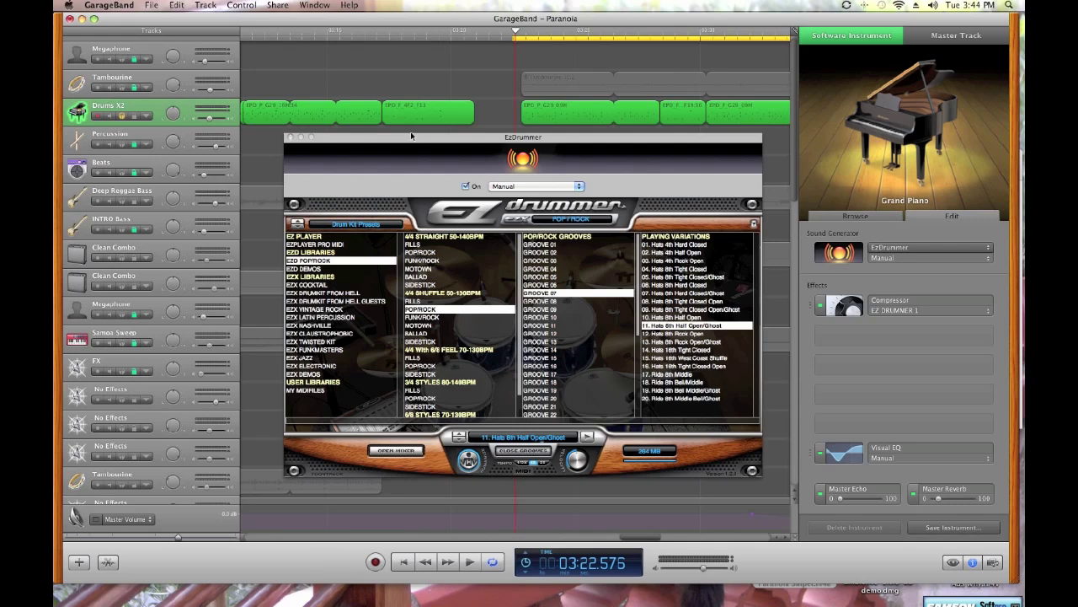
Close the EzDrummer instrument window.
left_click(290, 137)
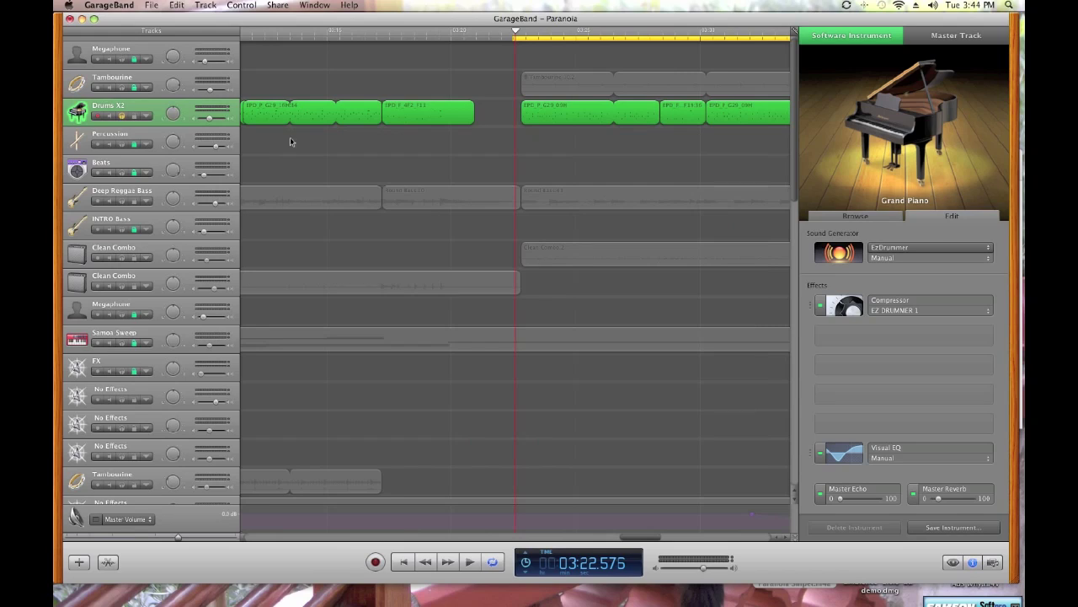